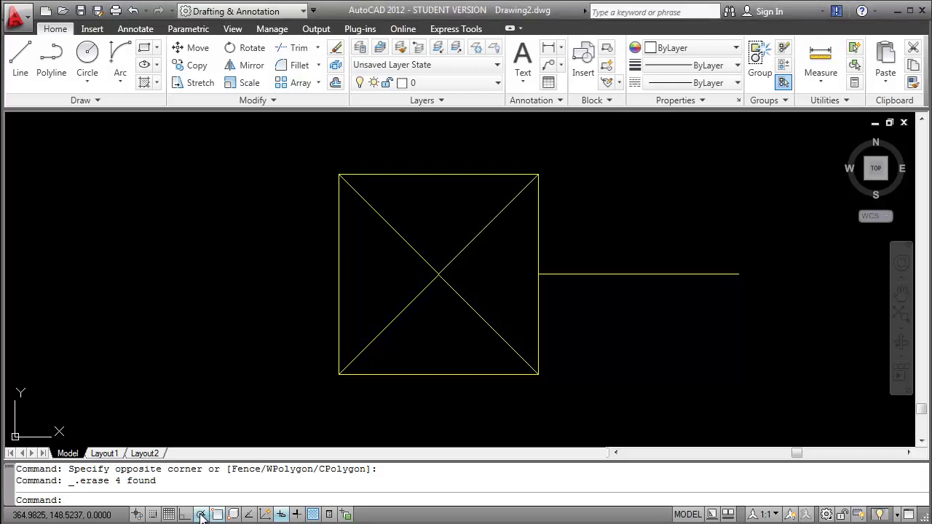
Step: Check the polar tracking, object snap and dynamic input drafting settings, briefly switching polar tracking off and back on
{"action": "right_click", "coordinate": [201, 515]}
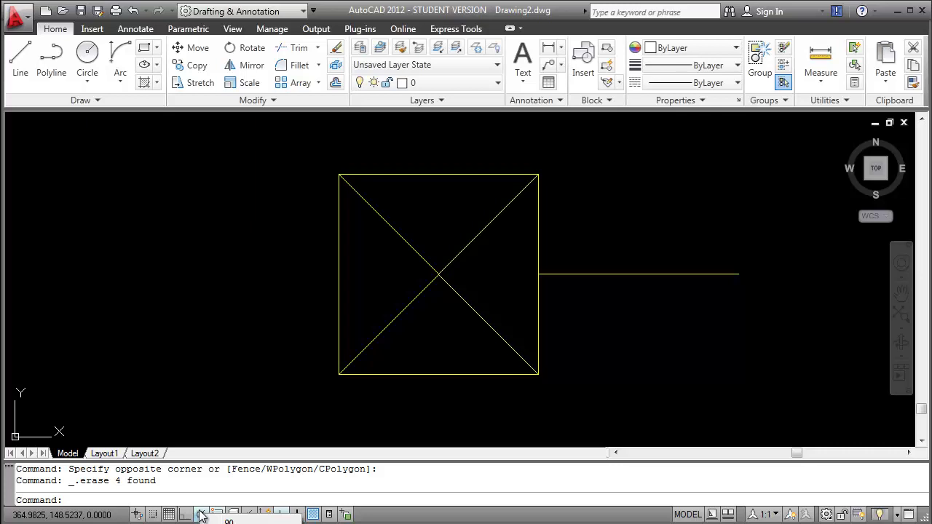
{"action": "left_click", "coordinate": [202, 514]}
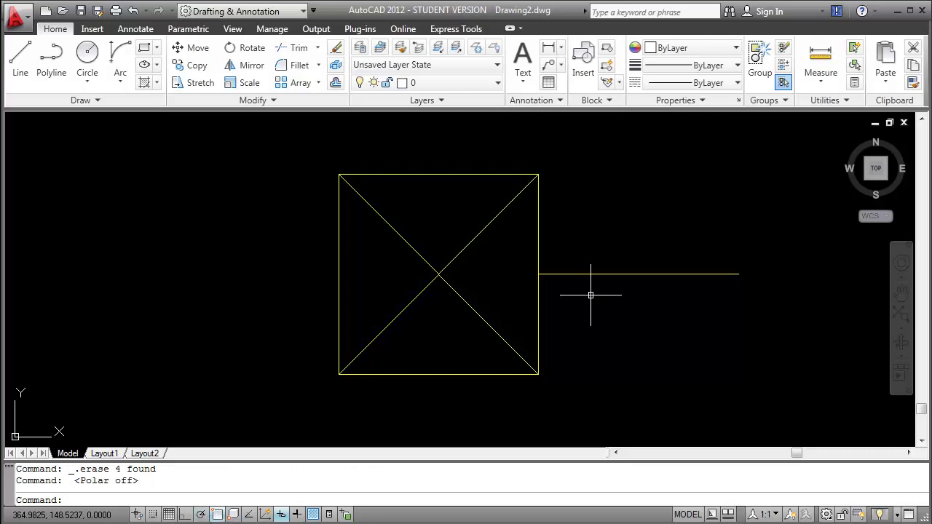
{"action": "left_click", "coordinate": [202, 514]}
{"action": "right_click", "coordinate": [218, 515]}
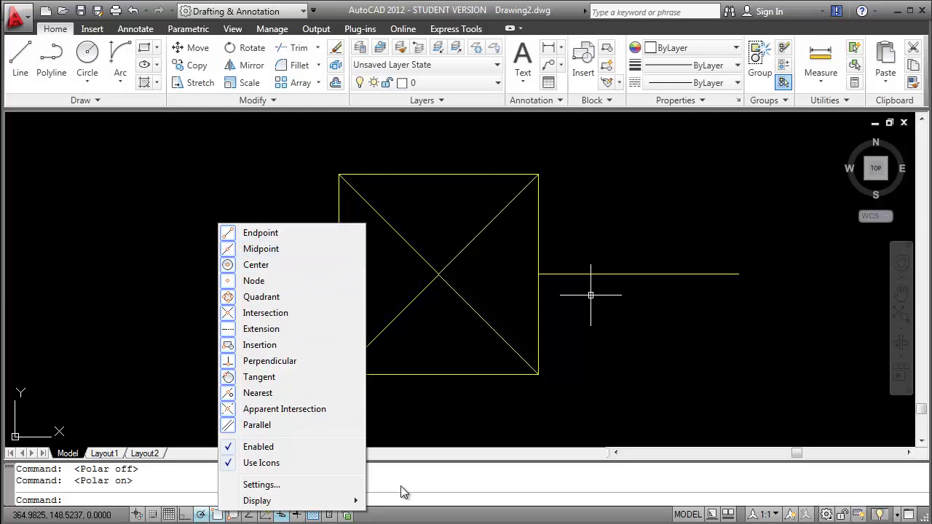
{"action": "left_click", "coordinate": [393, 518]}
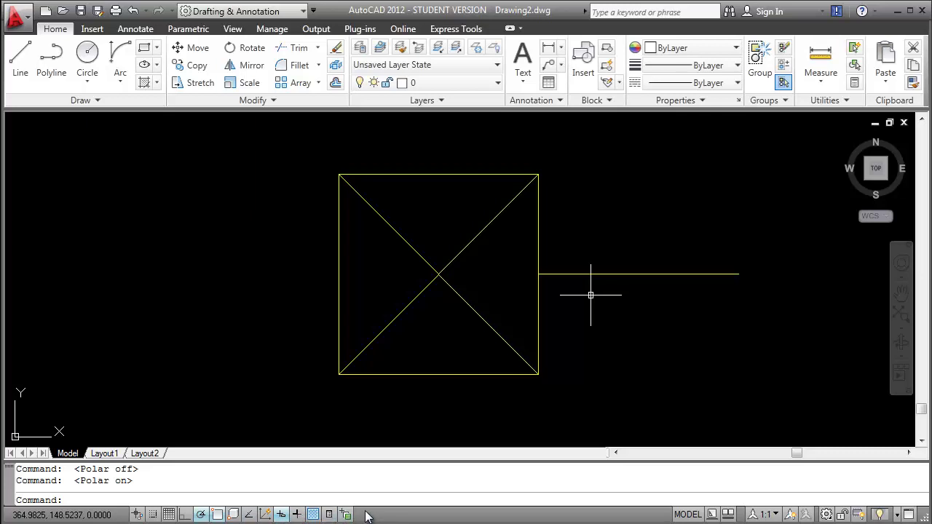
{"action": "left_click", "coordinate": [281, 514]}
Step: Start a line at 300,25 and draw the top edge of a new square 50 units horizontally to the right
{"action": "left_click", "coordinate": [21, 60]}
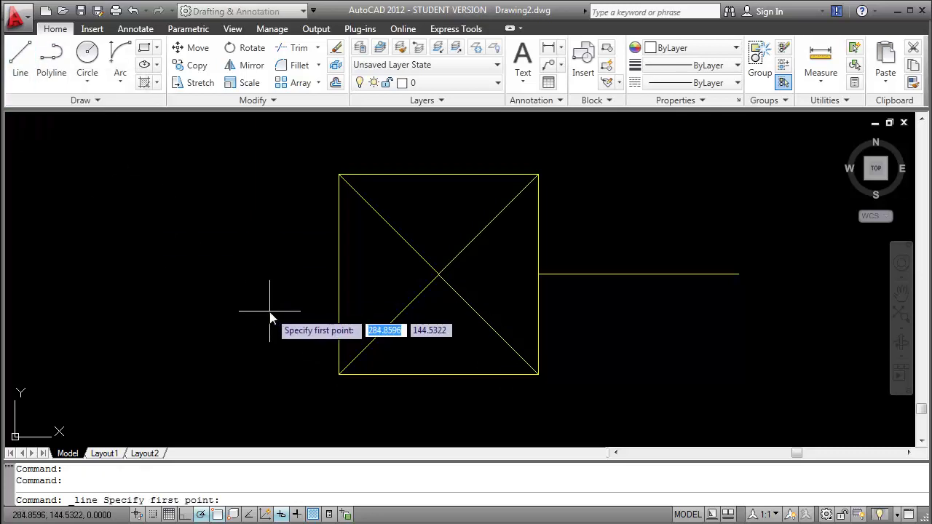
{"action": "type", "text": "300"}
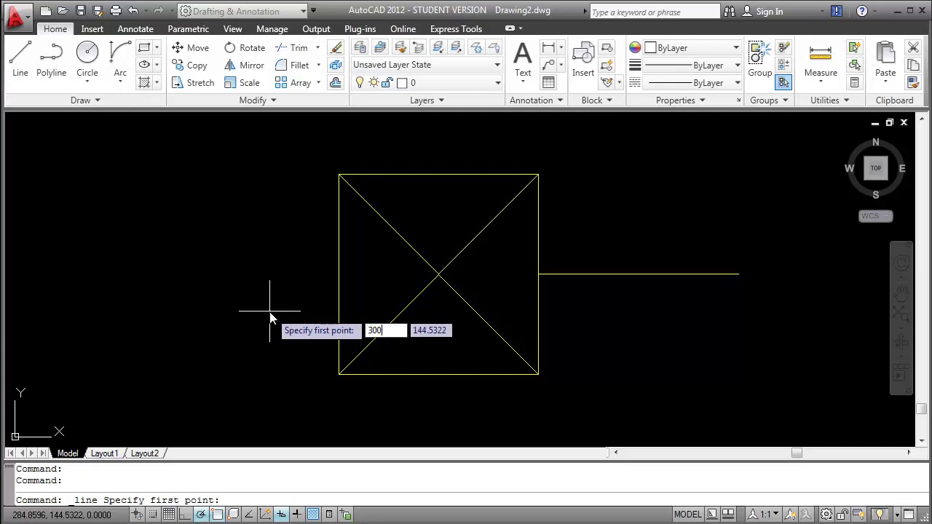
{"action": "key", "text": "Tab"}
{"action": "type", "text": "25"}
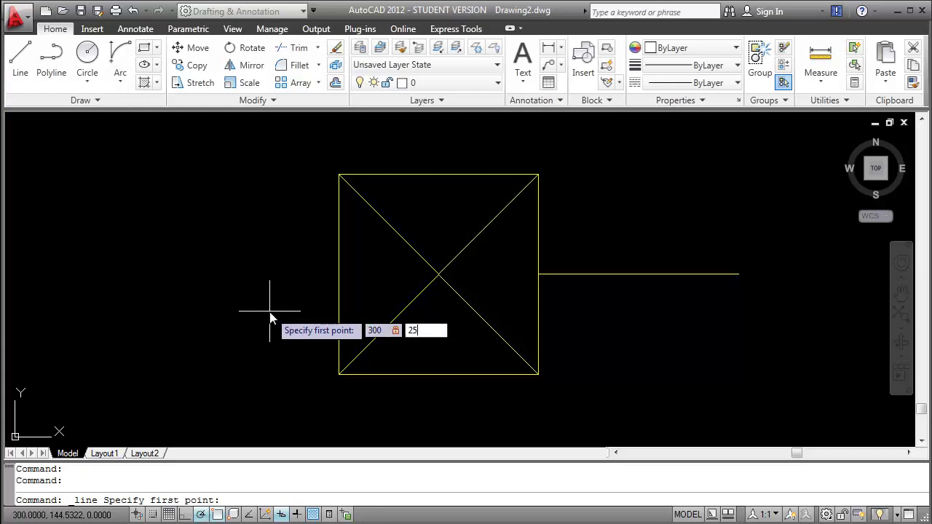
{"action": "key", "text": "Return"}
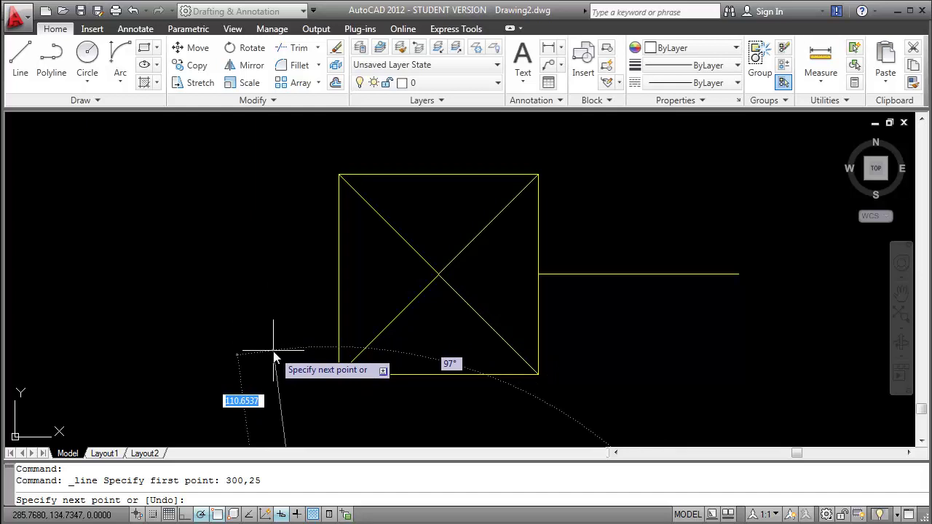
{"action": "mouse_move", "coordinate": [274, 354]}
{"action": "middle_mouse_down"}
{"action": "mouse_move", "coordinate": [320, 206]}
{"action": "mouse_move", "coordinate": [326, 218]}
{"action": "middle_mouse_up"}
{"action": "mouse_move", "coordinate": [354, 374]}
{"action": "middle_mouse_down"}
{"action": "mouse_move", "coordinate": [325, 220]}
{"action": "mouse_move", "coordinate": [327, 141]}
{"action": "middle_mouse_up"}
{"action": "scroll", "coordinate": [377, 327], "scroll_direction": "down", "scroll_amount": 5}
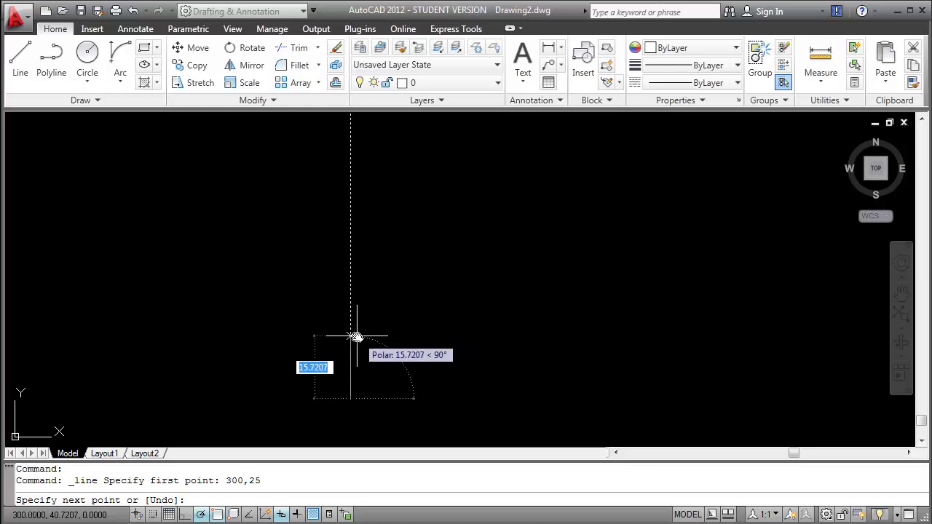
{"action": "middle_click_drag", "start_coordinate": [356, 337], "coordinate": [347, 170]}
{"action": "scroll", "coordinate": [348, 171], "scroll_direction": "down", "scroll_amount": 1}
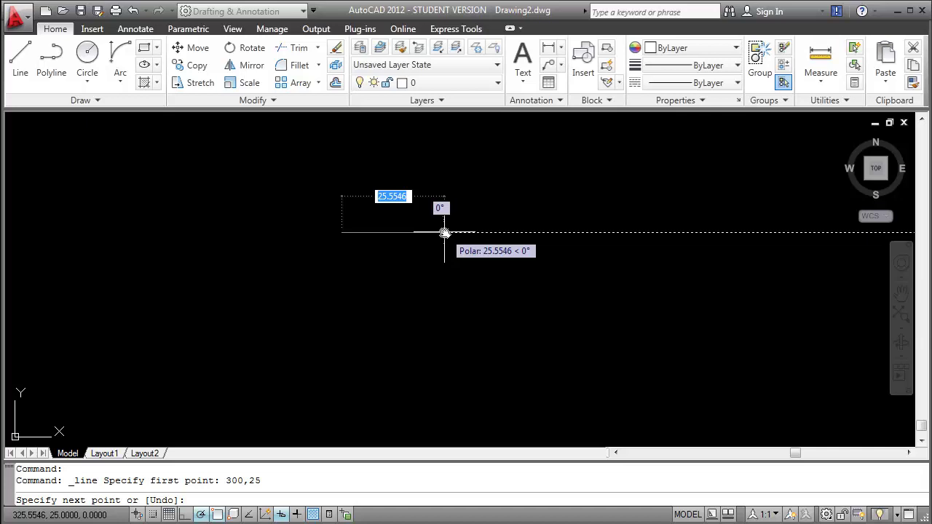
{"action": "type", "text": "50"}
{"action": "key", "text": "Return"}
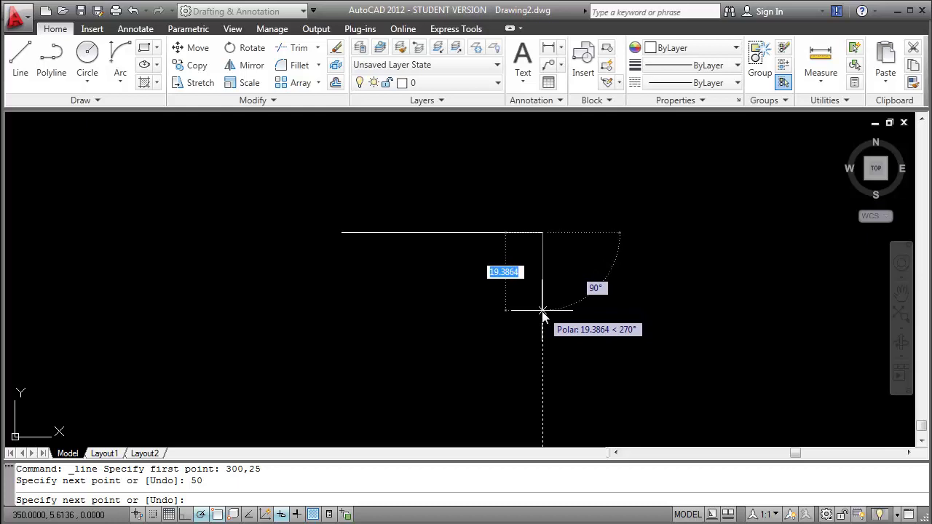
Step: Complete the square with three more 50-unit segments running down, left and back up to the starting point
{"action": "type", "text": "50"}
{"action": "key", "text": "Return"}
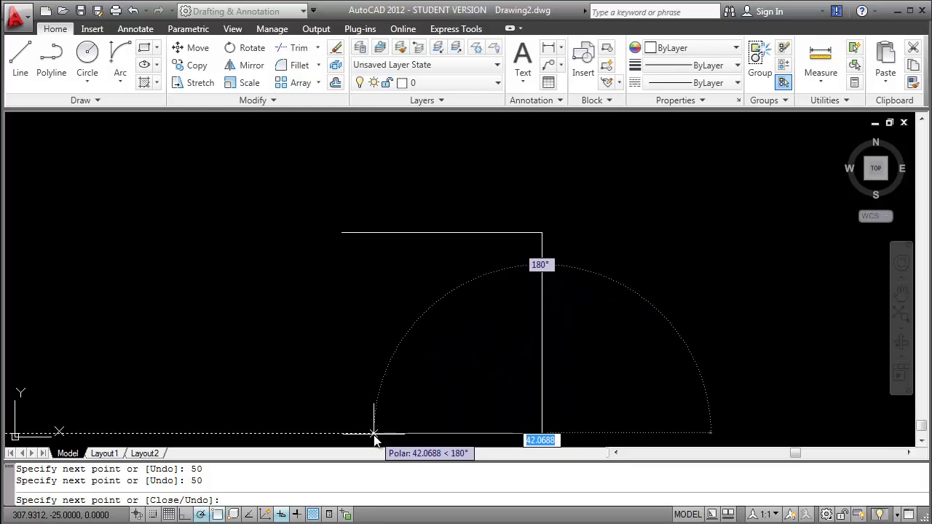
{"action": "type", "text": "50"}
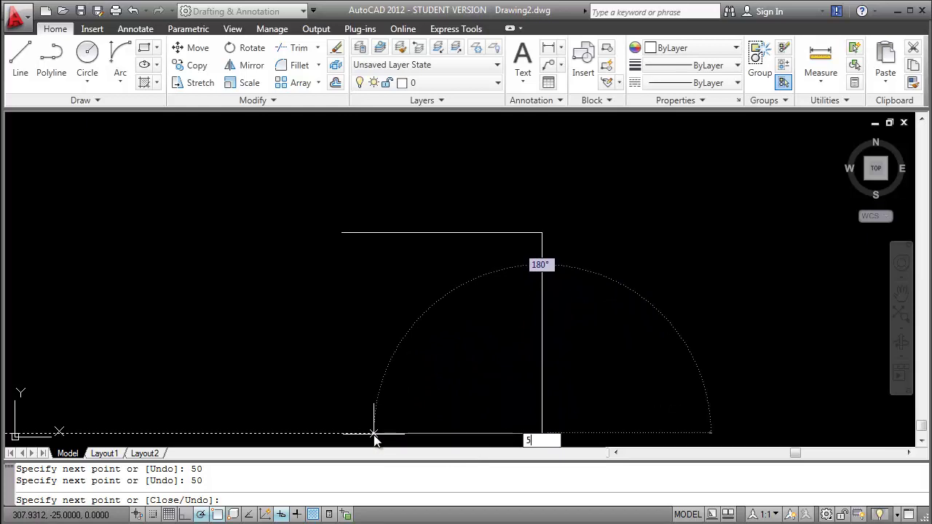
{"action": "key", "text": "Return"}
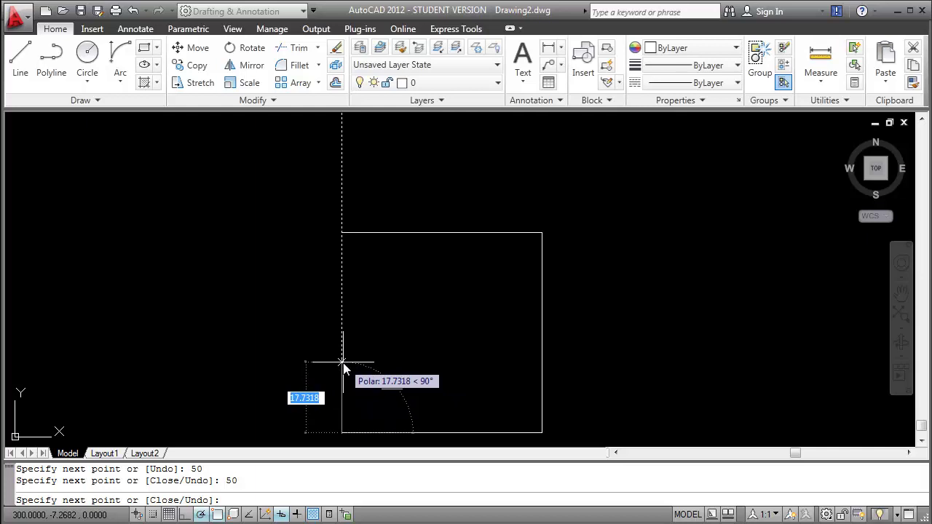
{"action": "type", "text": "50"}
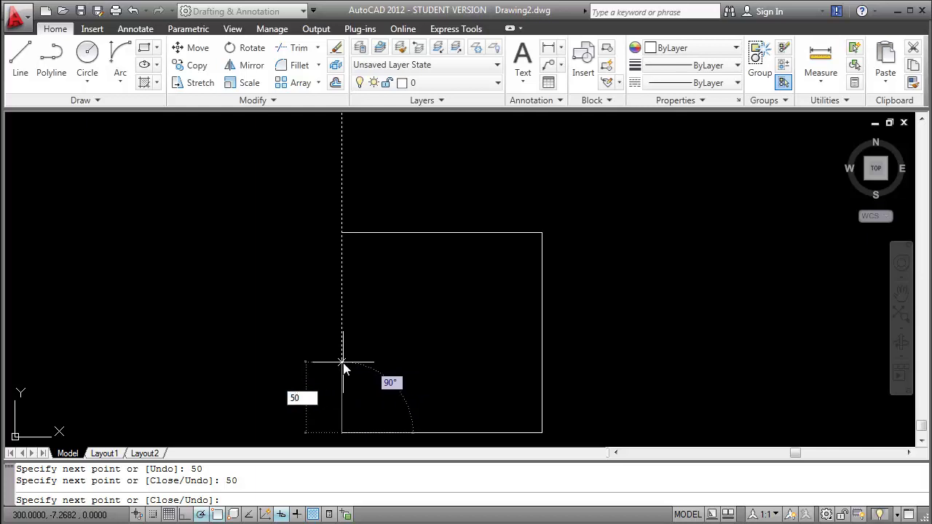
{"action": "key", "text": "Return"}
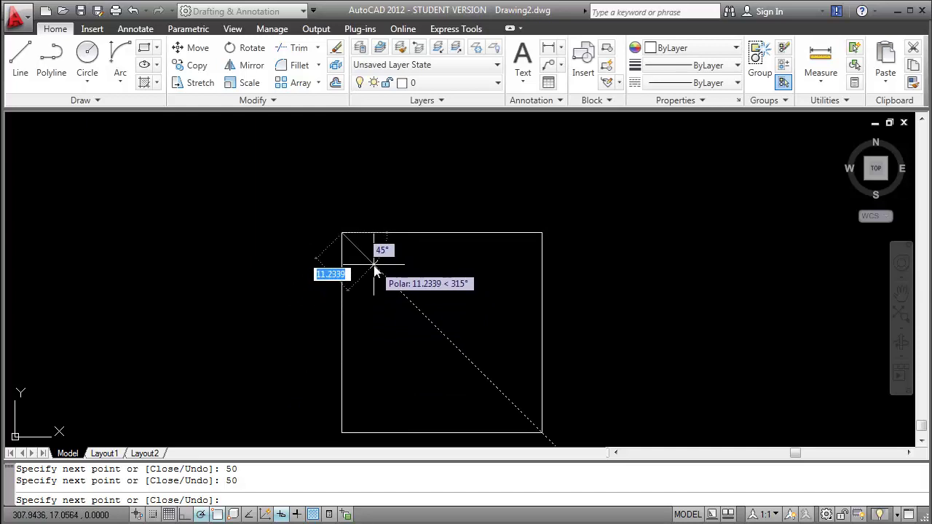
Step: Draw both diagonals of the new square, from upper-left to lower-right corner and from upper-right to lower-left corner
{"action": "left_click", "coordinate": [541, 433]}
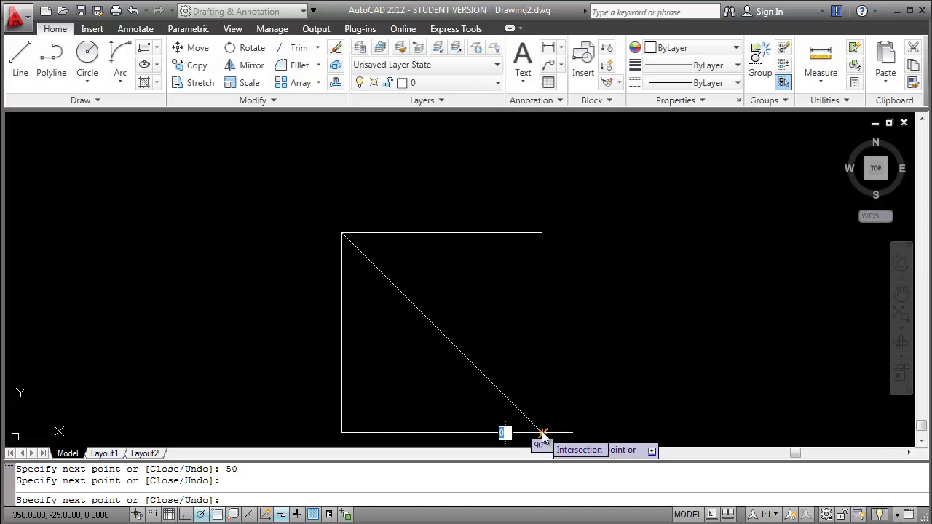
{"action": "key", "text": "Return"}
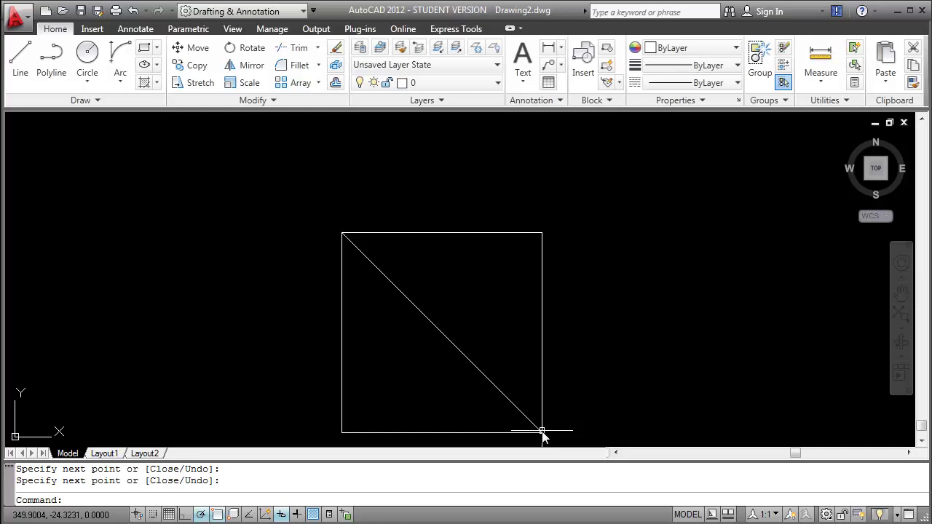
{"action": "key", "text": "Return"}
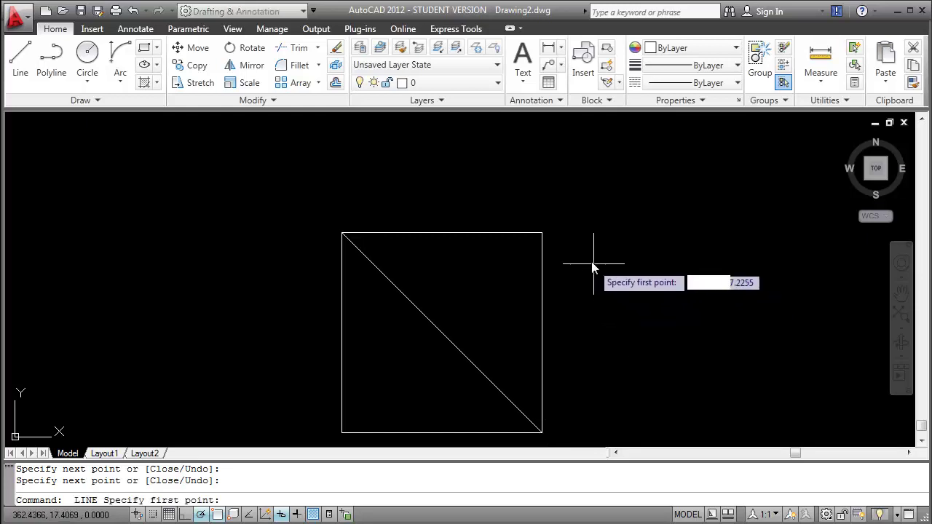
{"action": "left_click", "coordinate": [543, 231]}
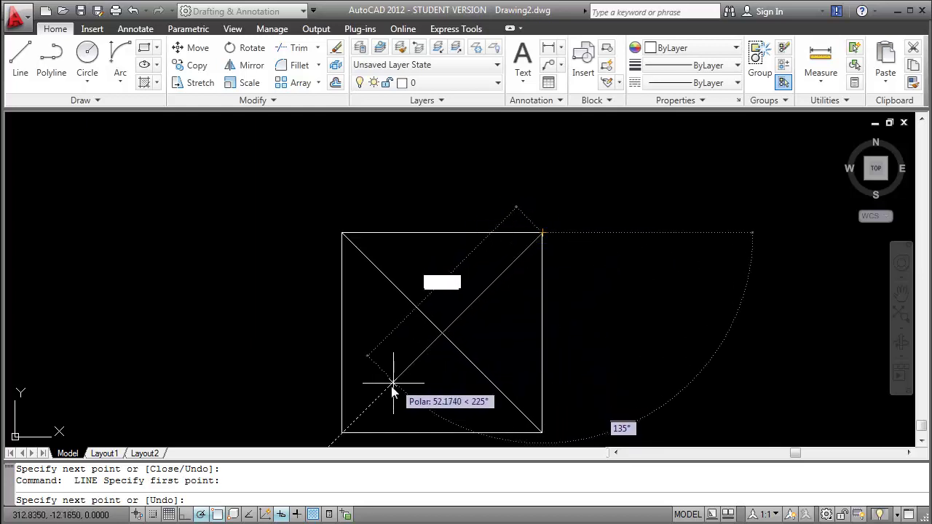
{"action": "left_click", "coordinate": [345, 435]}
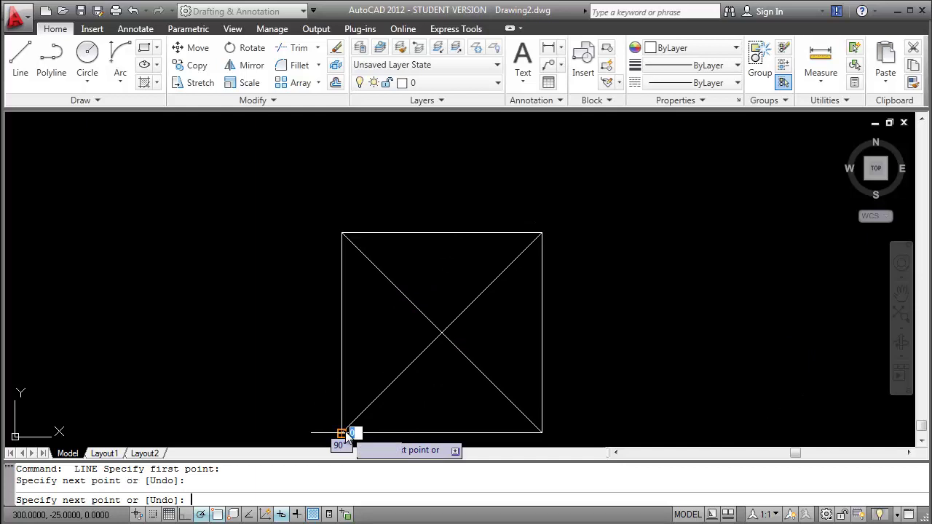
{"action": "key", "text": "Return"}
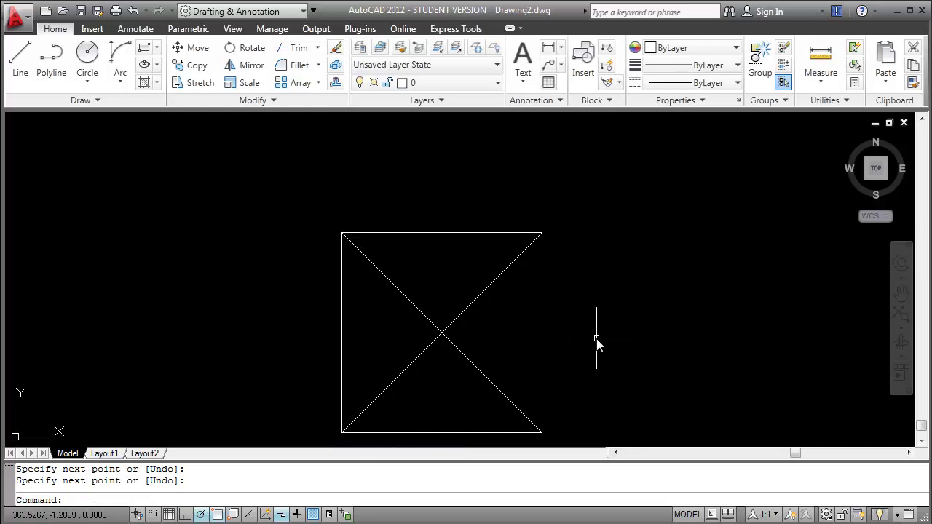
Step: Draw a 50-unit horizontal line extending right from the midpoint of the new square's right edge
{"action": "key", "text": "Return"}
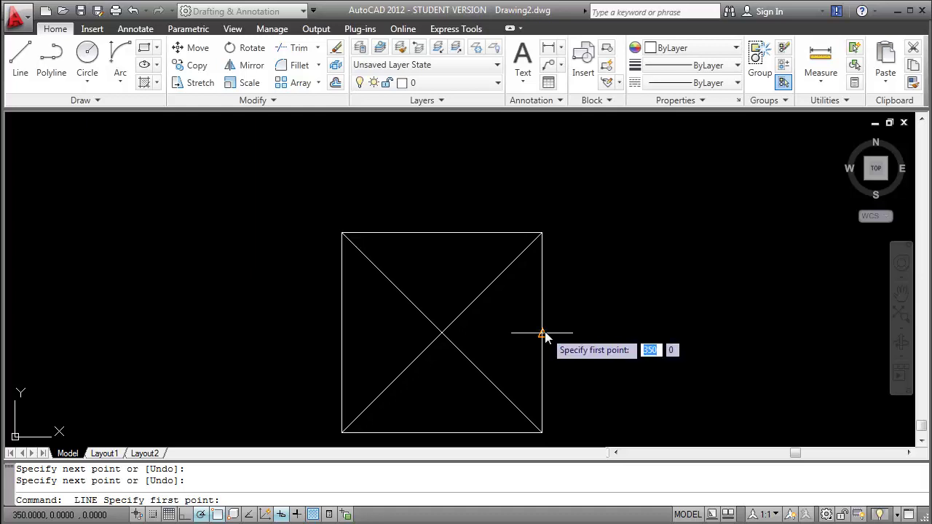
{"action": "left_click", "coordinate": [543, 334]}
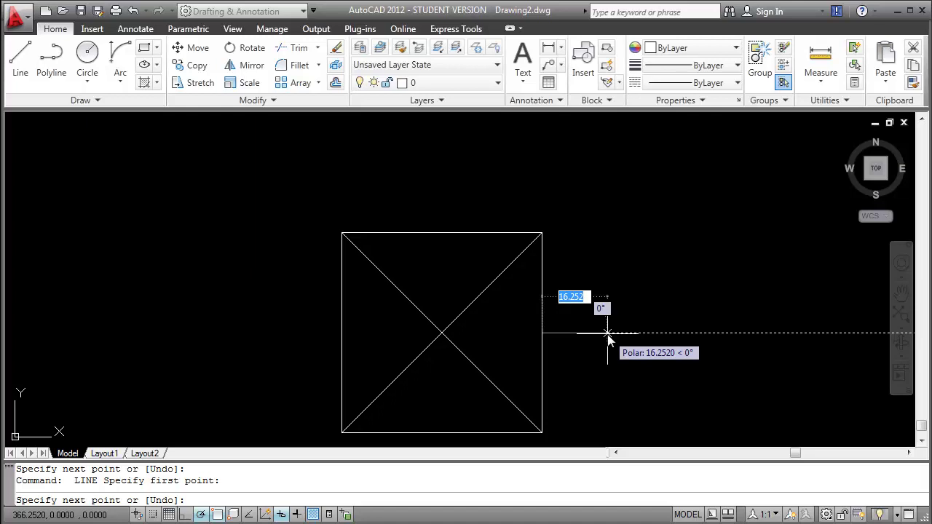
{"action": "type", "text": "50"}
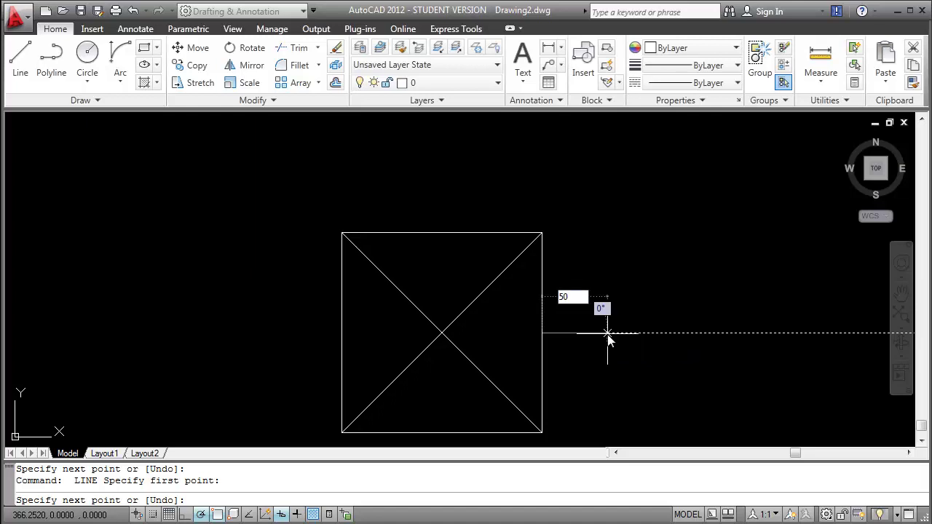
{"action": "key", "text": "Return"}
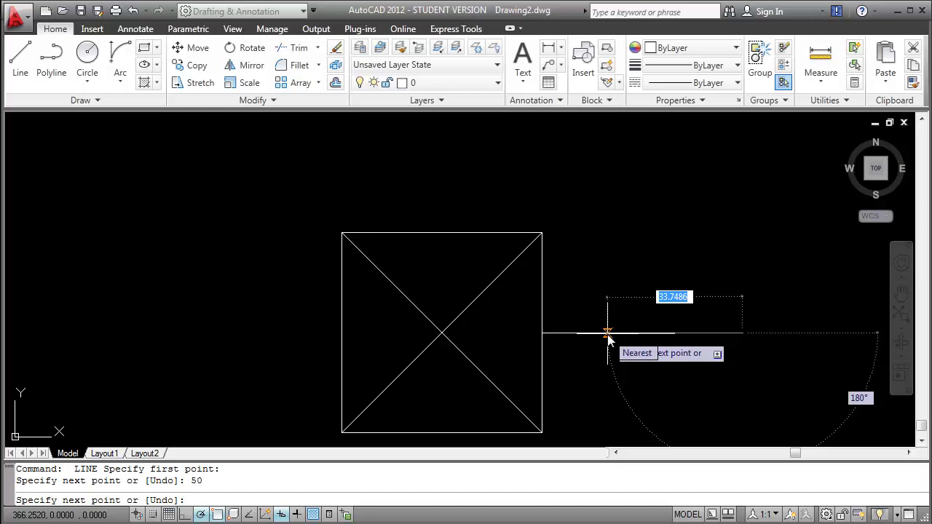
{"action": "key", "text": "Return"}
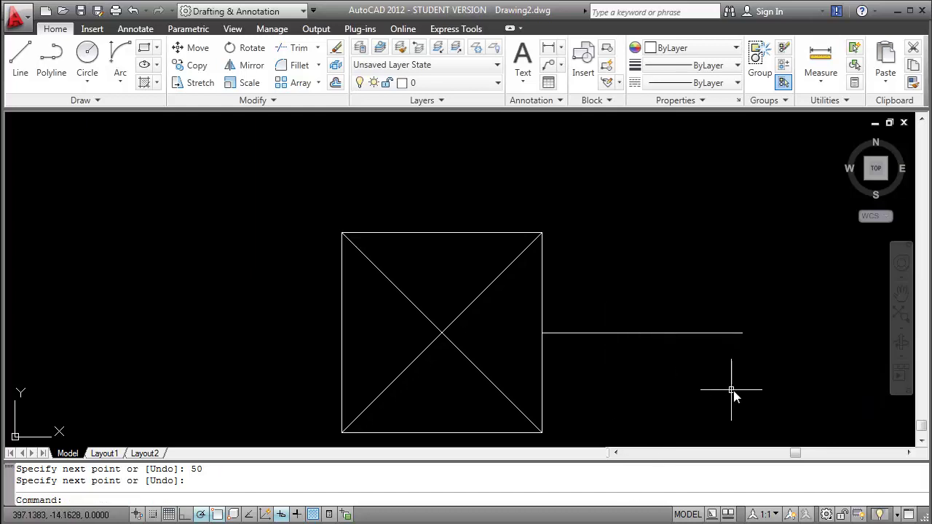
{"action": "middle_click_drag", "start_coordinate": [804, 432], "coordinate": [790, 386]}
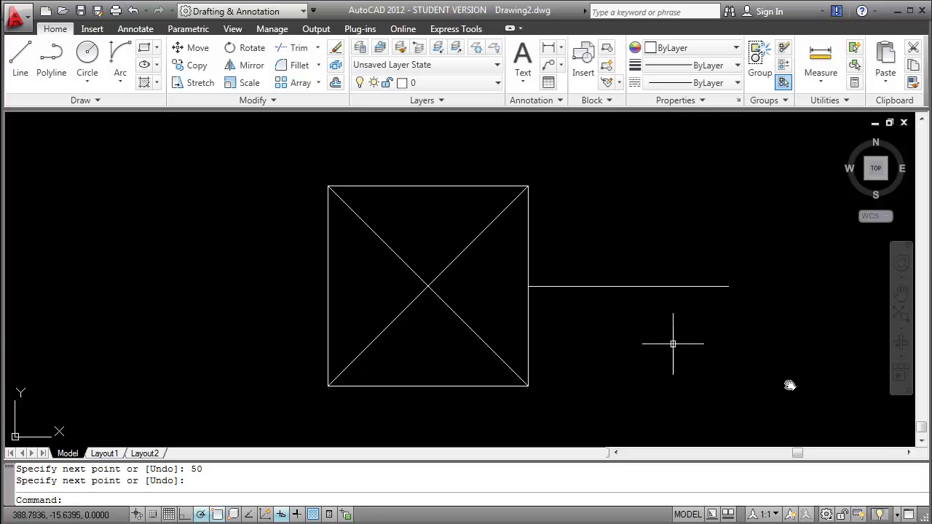